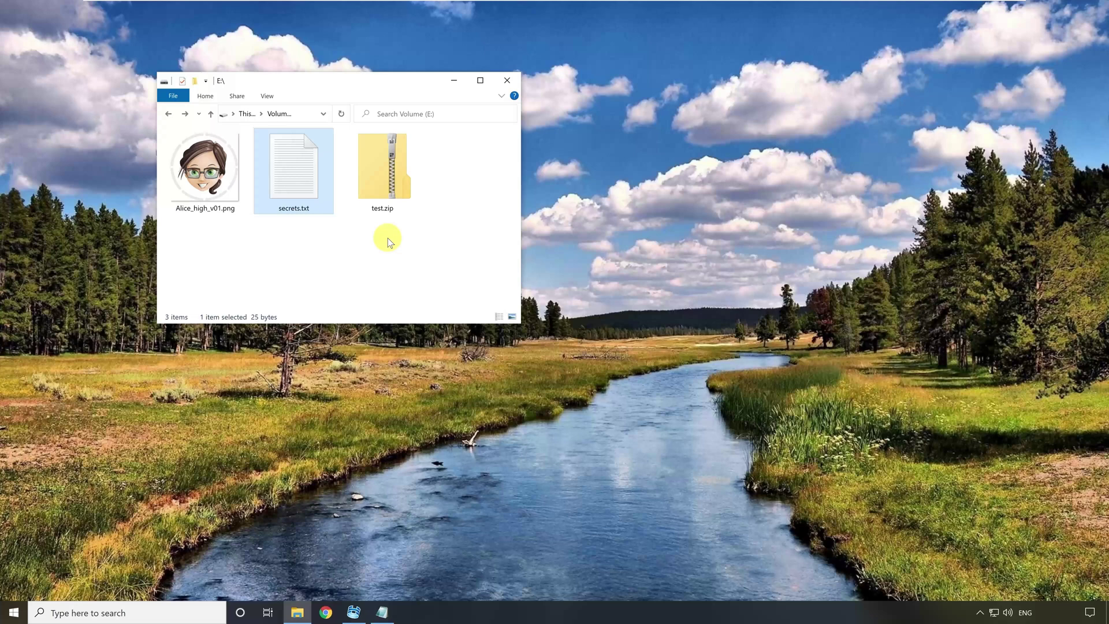
Step: Inspect the existing test.zip, then read secrets.txt and close it
left_click(375, 186)
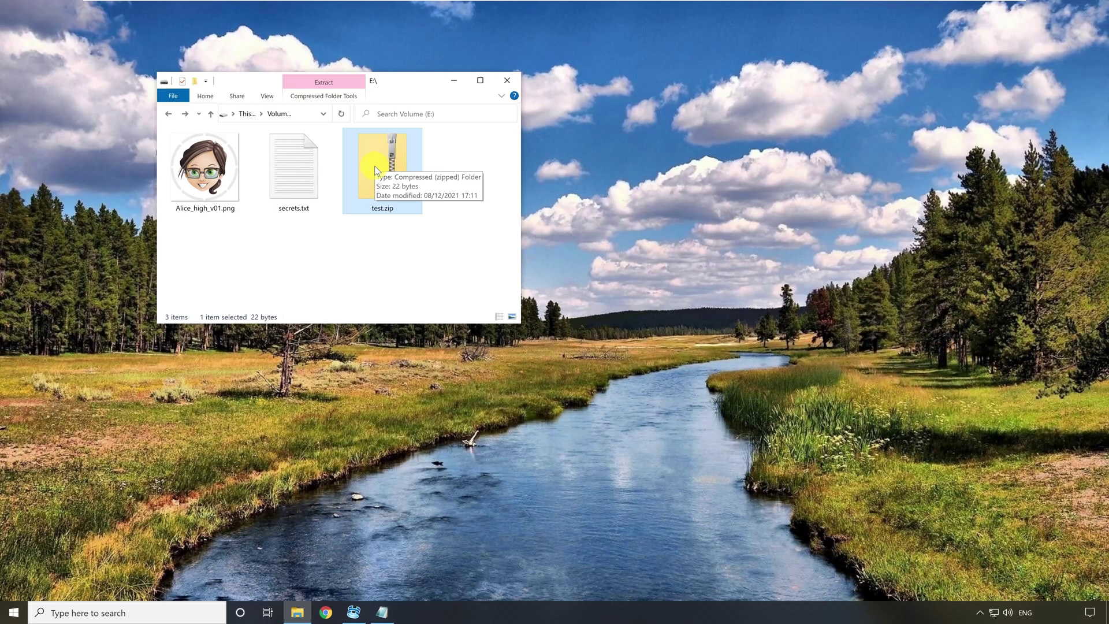
double_click(296, 169)
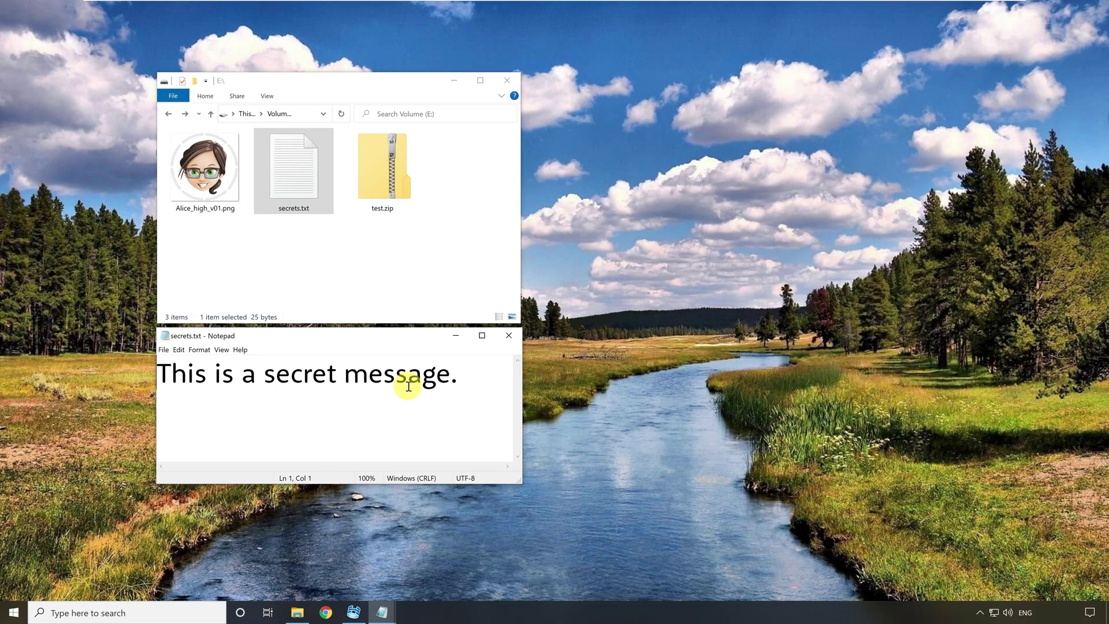
left_click(509, 336)
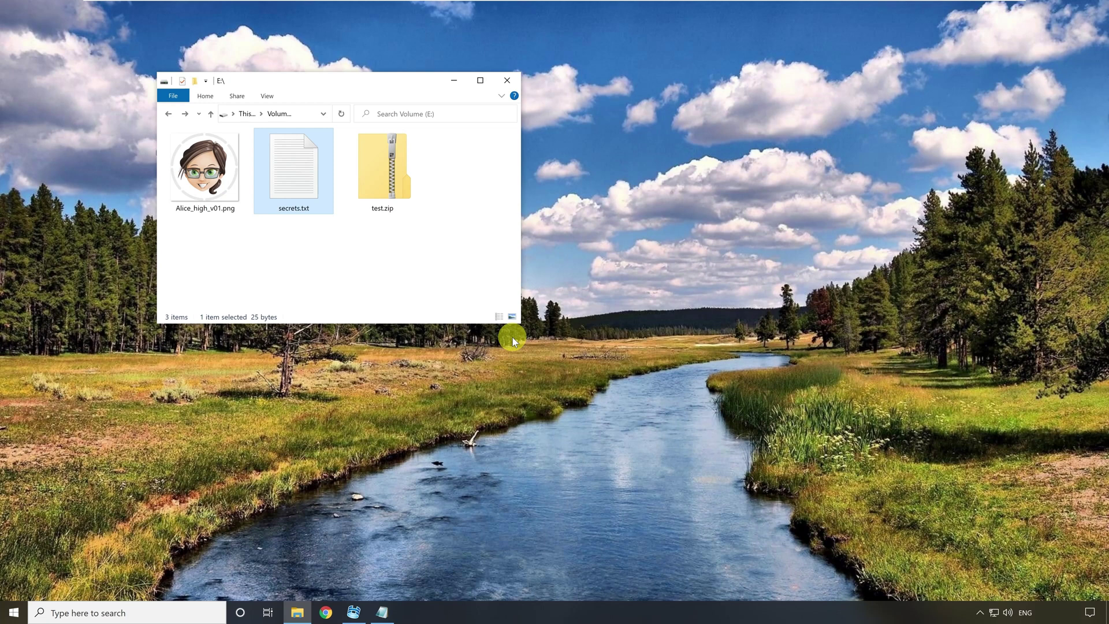
Step: Add Alice_high_v01.png and secrets.txt to a new archive named secrets.zip
left_click(215, 186, "ctrl")
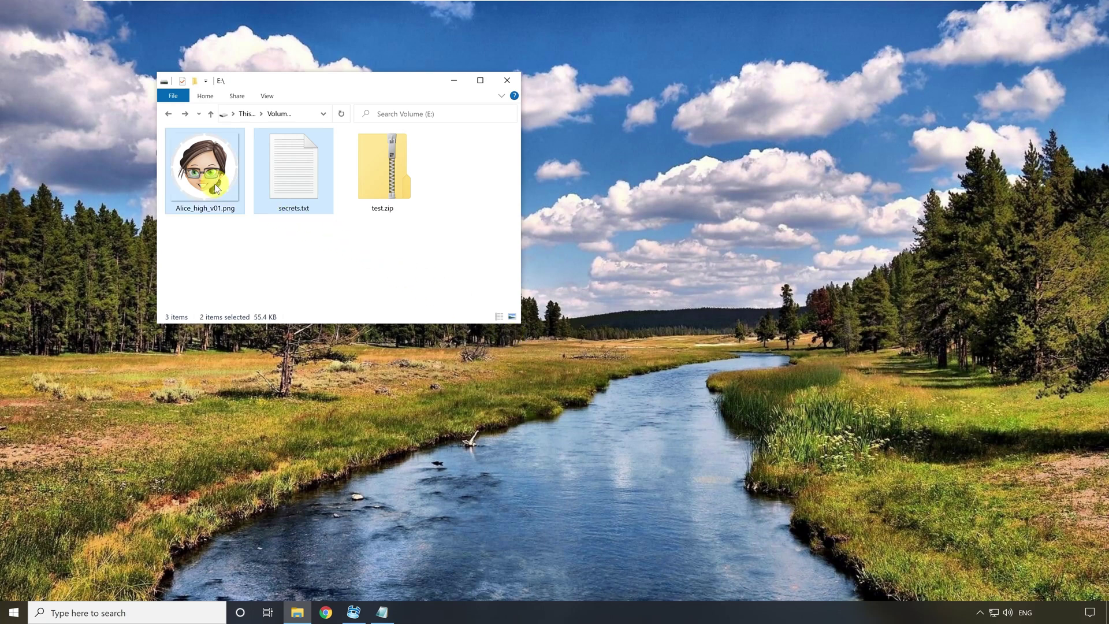
right_click(215, 187)
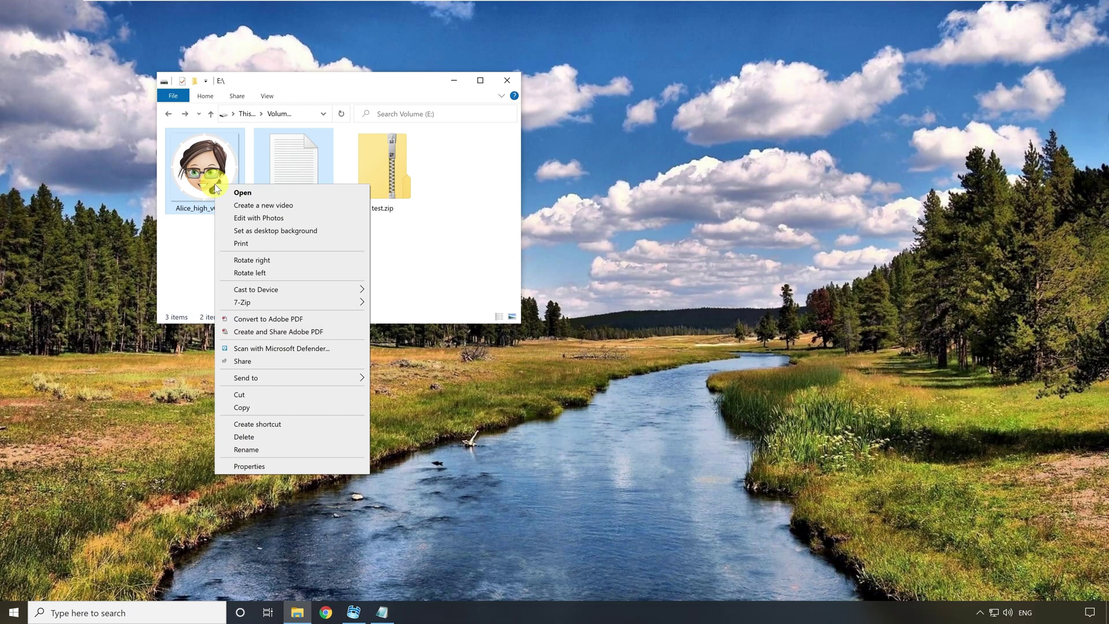
mouse_move(293, 301)
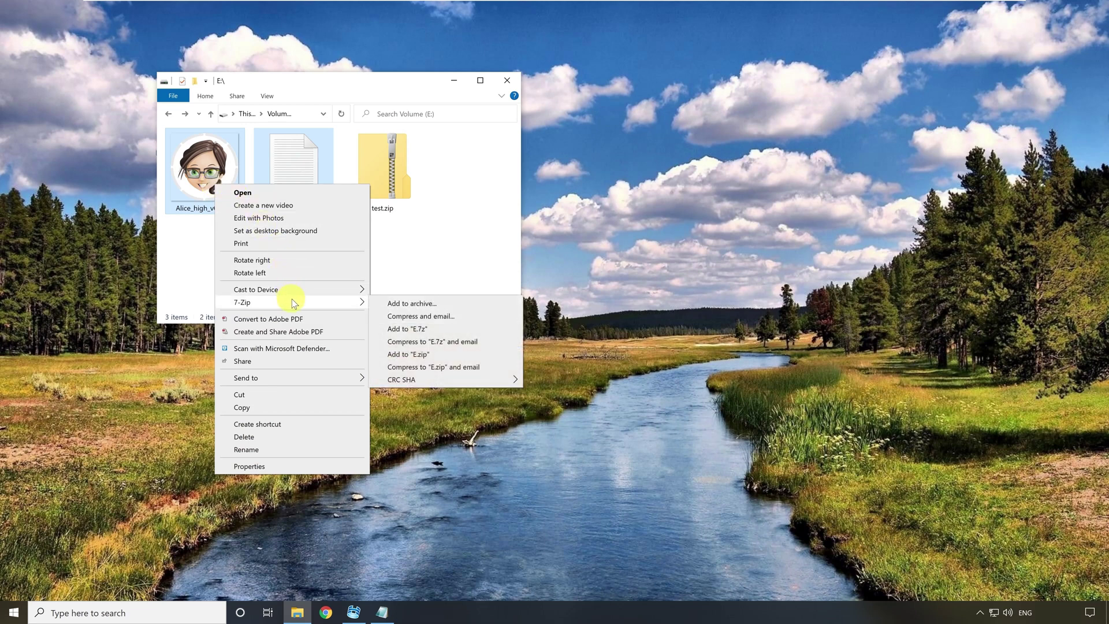
left_click(446, 301)
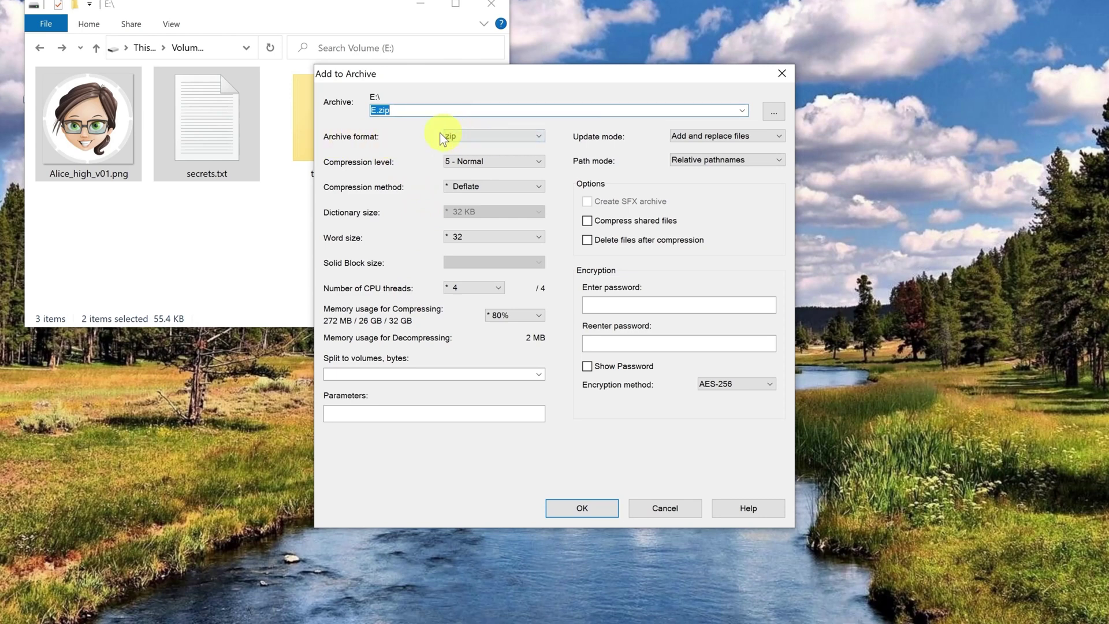
left_click(416, 109)
key("BackSpace")
key("BackSpace")
key("BackSpace")
key("BackSpace")
key("BackSpace")
type("secrets.zip")
Step: Protect the archive with a password, keep AES-256 encryption, and create it
left_click(610, 304)
type("***********")
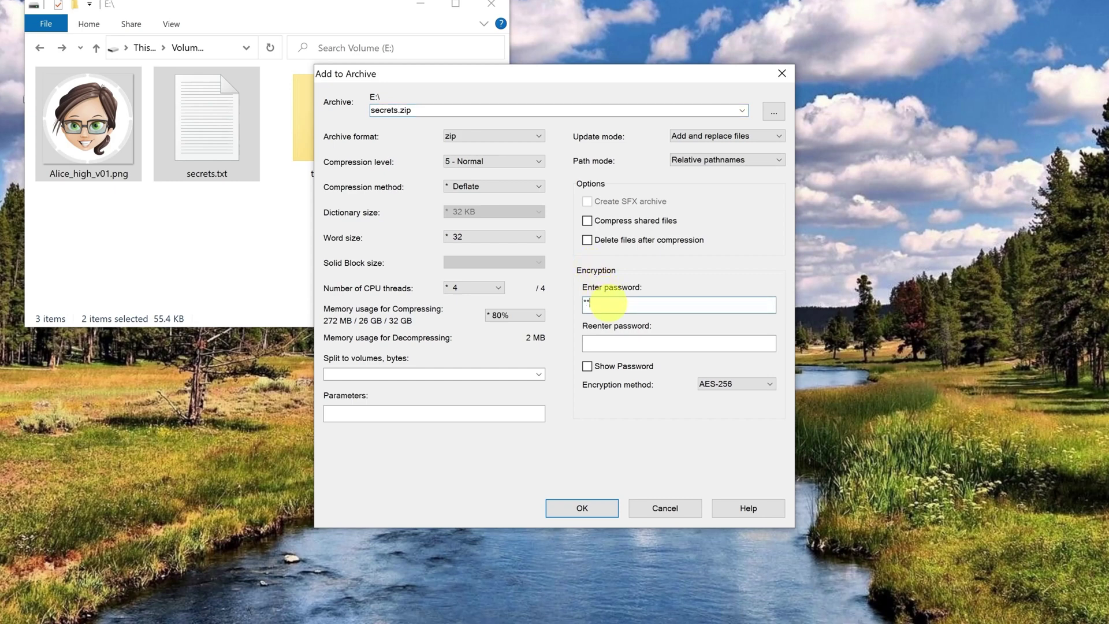
type("********")
left_click(622, 342)
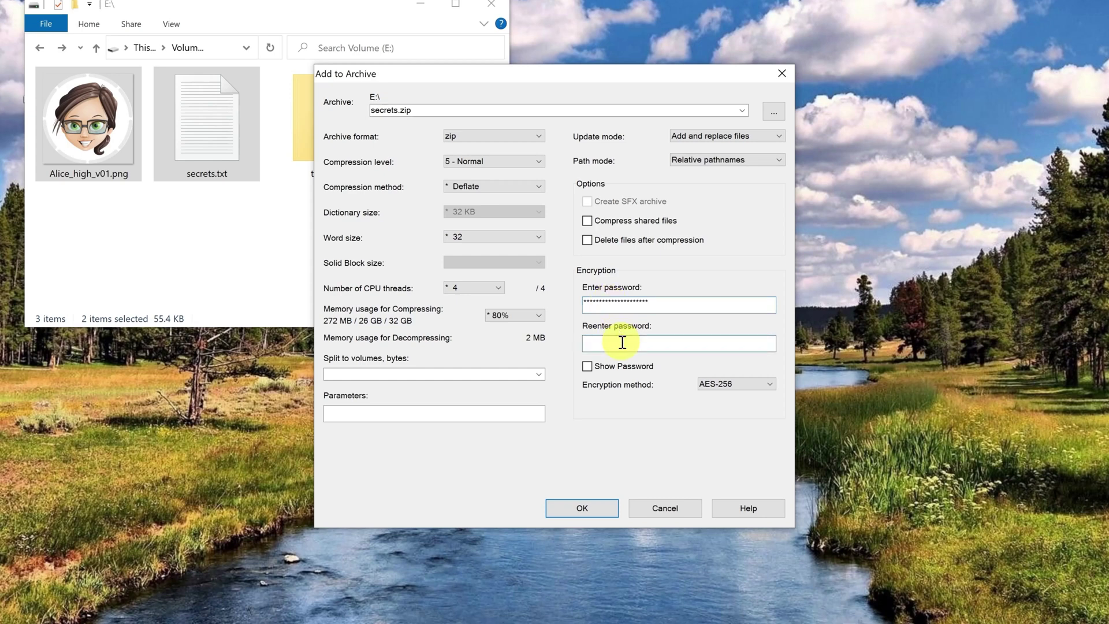
type("********************")
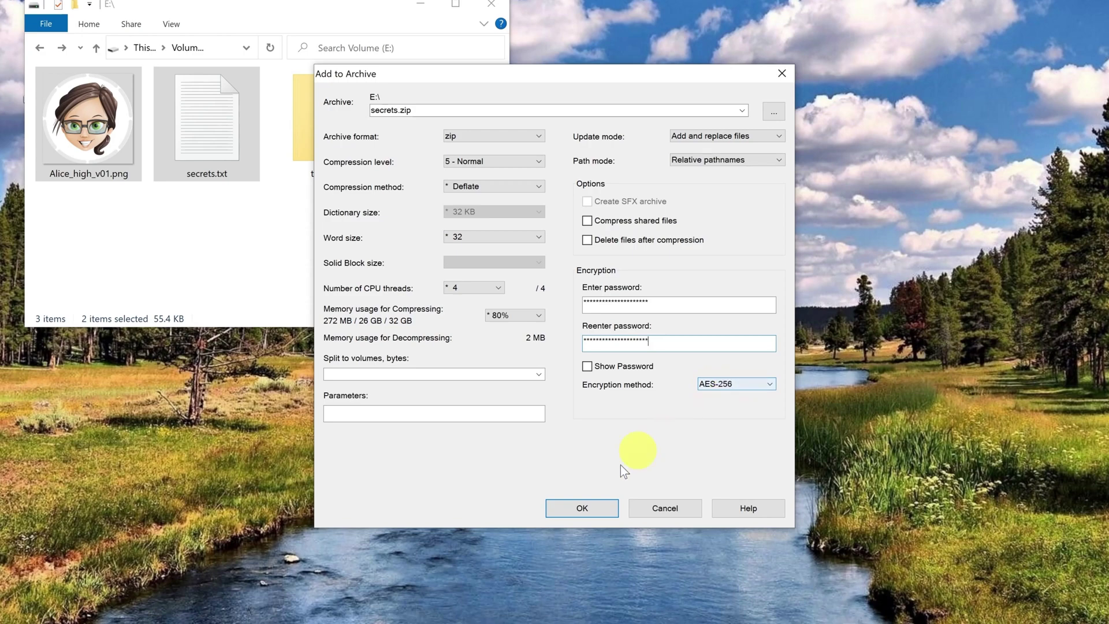
left_click(581, 508)
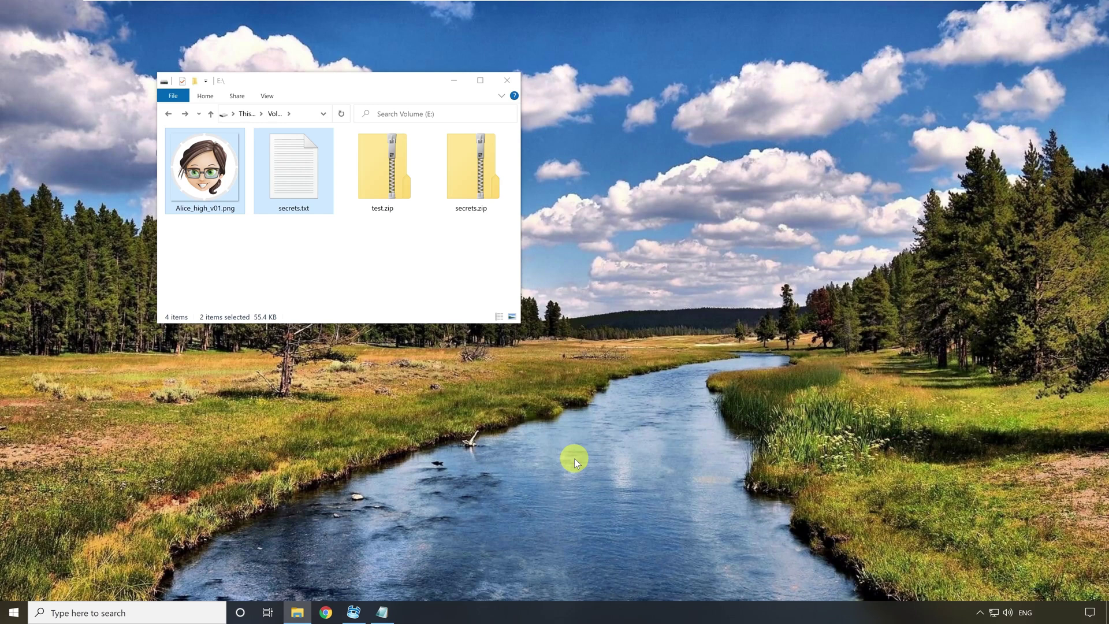
Step: Extract secrets.zip to a secrets folder with a password; both files report wrong-password errors
left_click(483, 212)
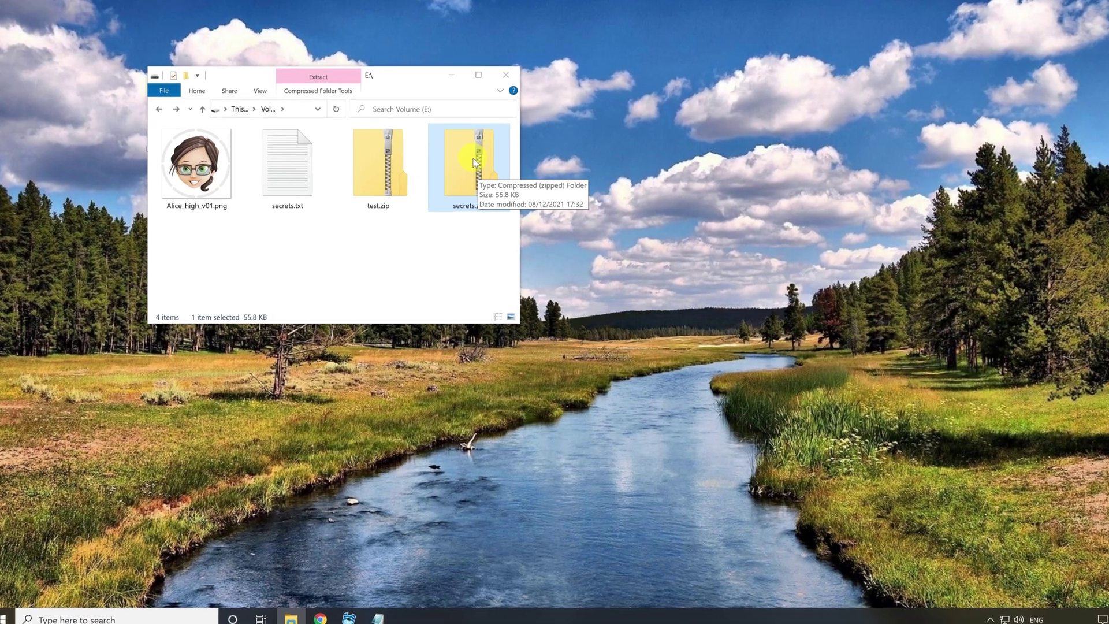
right_click(476, 162)
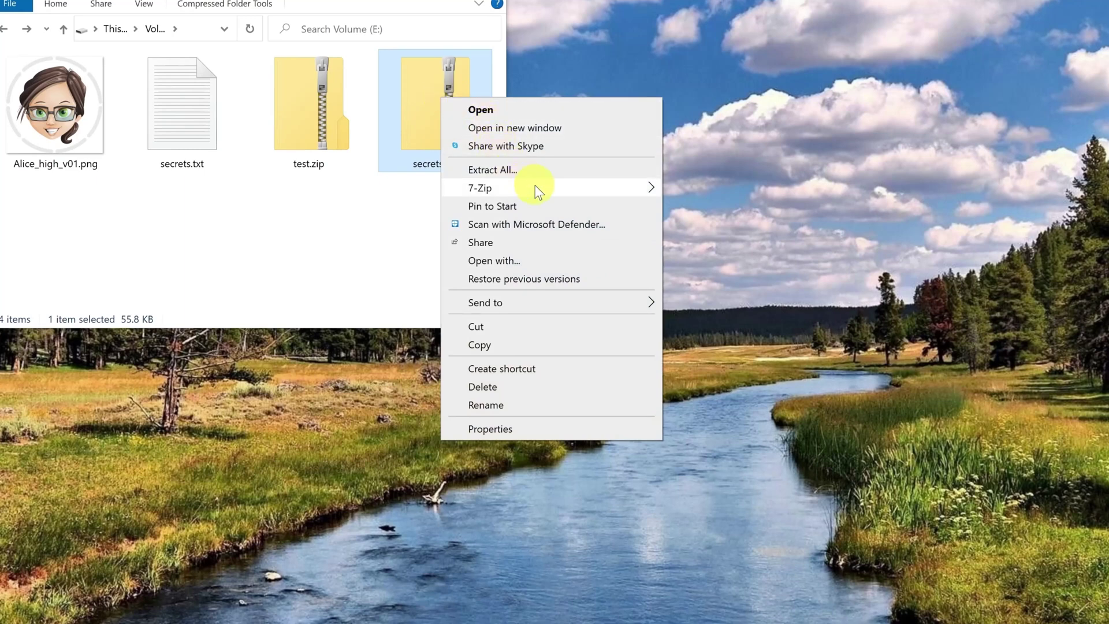
mouse_move(635, 188)
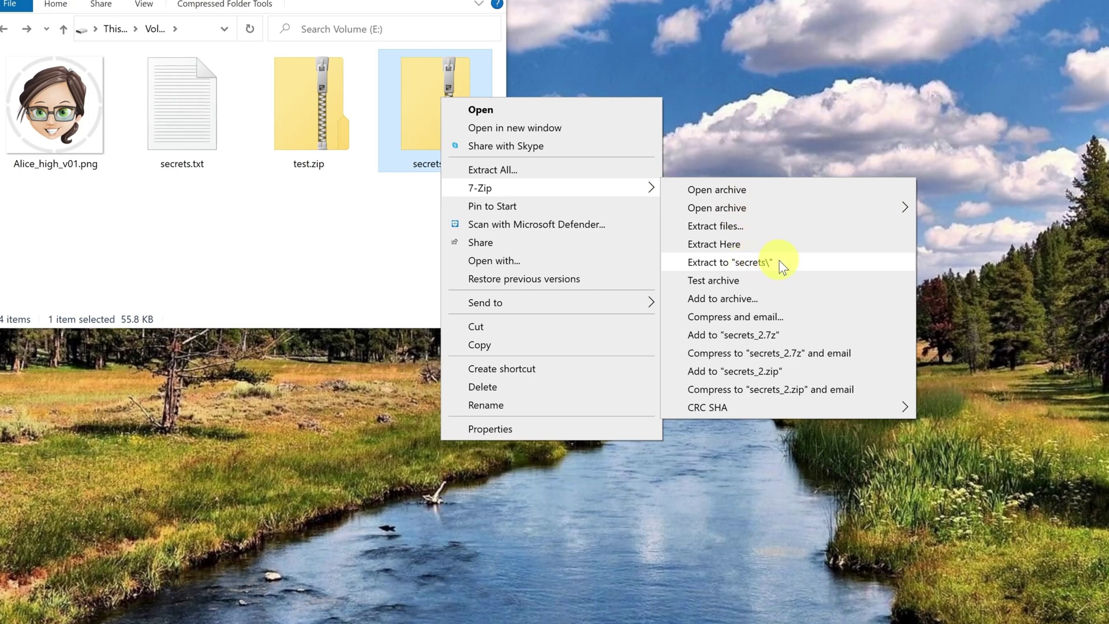
left_click(751, 262)
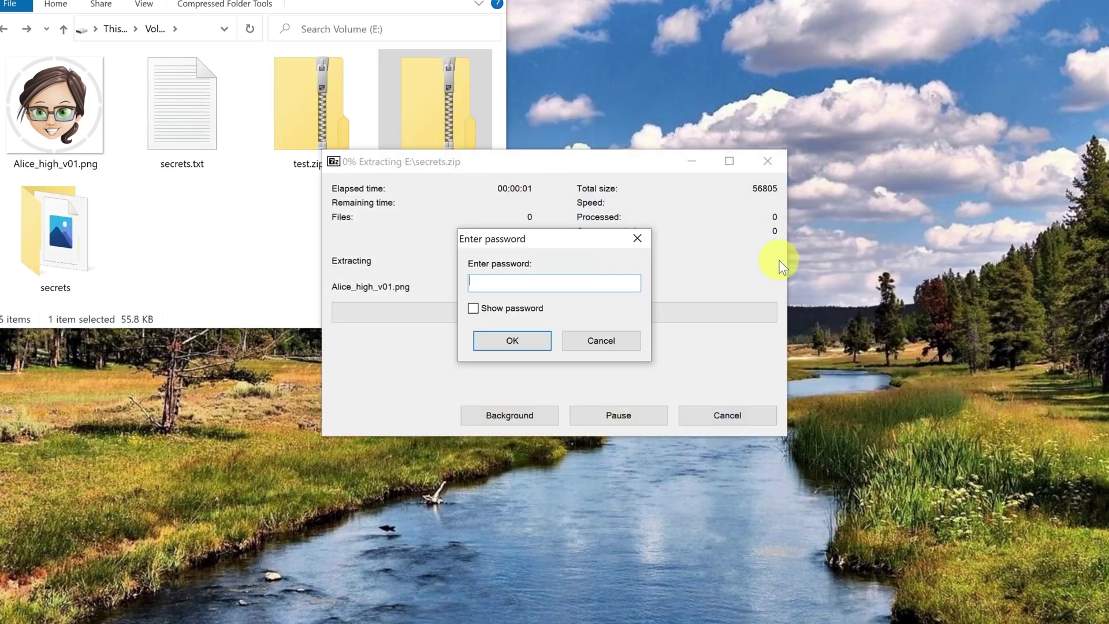
left_click(547, 281)
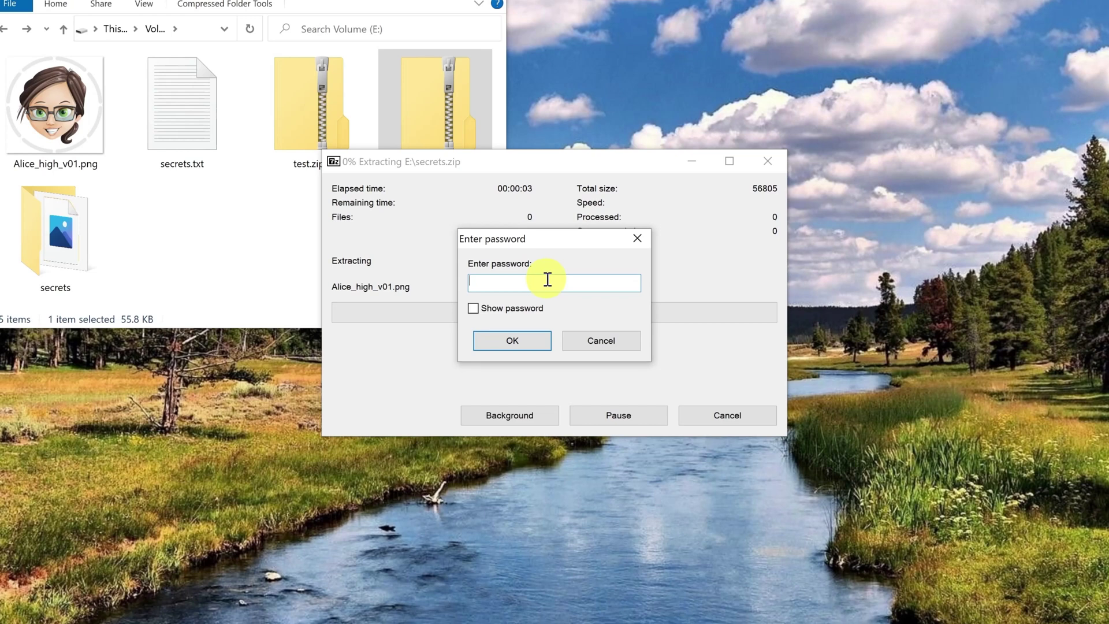
type("******")
left_click(526, 340)
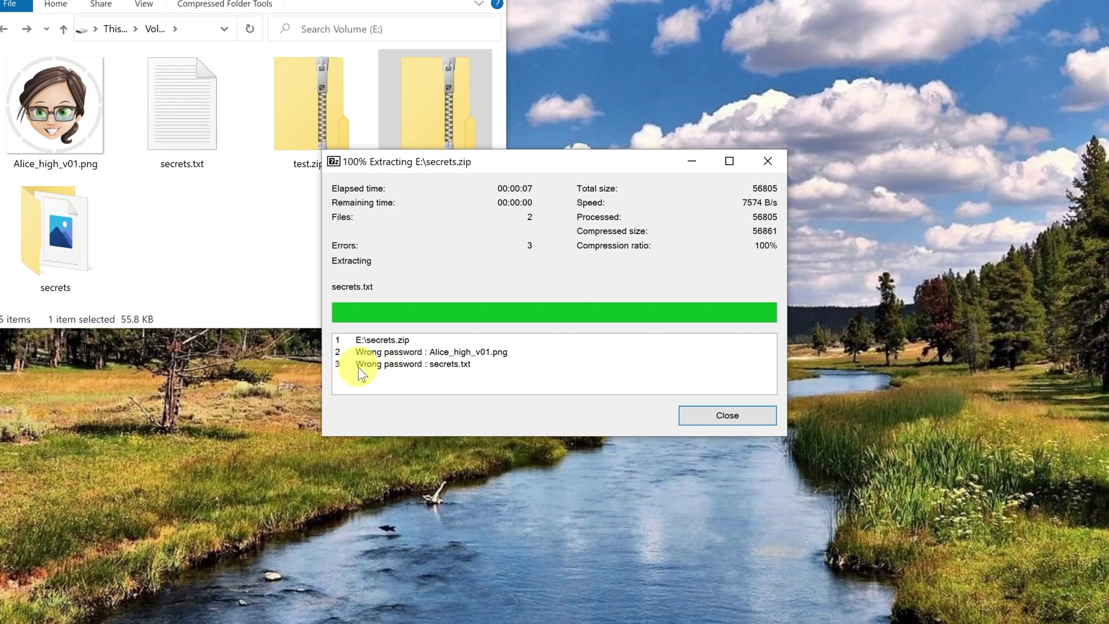
left_click(719, 415)
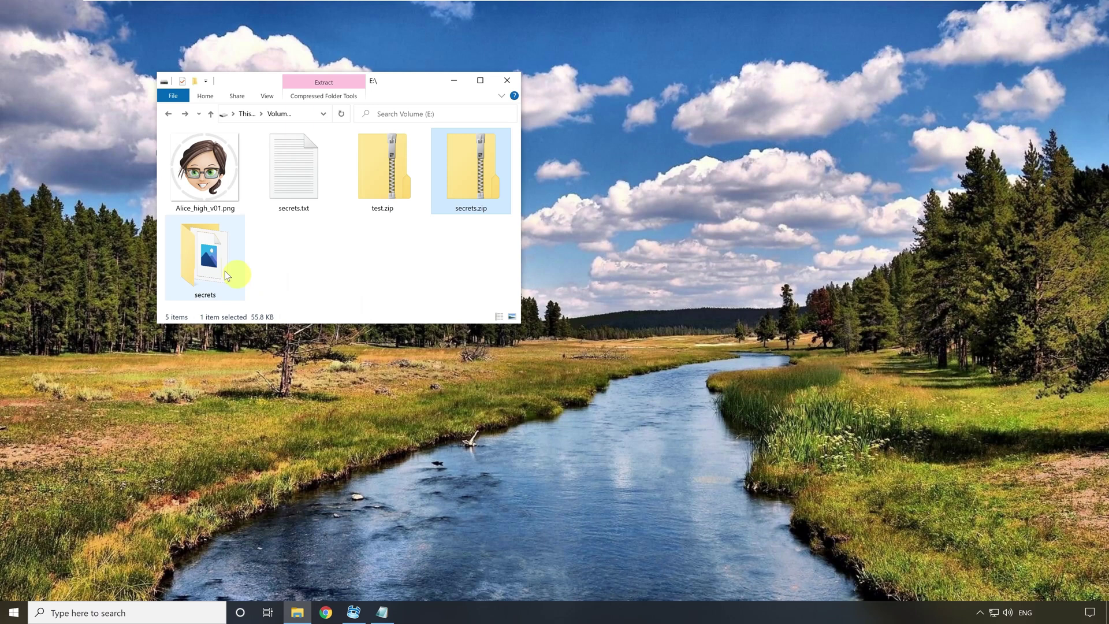
Step: Open secrets.txt from the extracted secrets folder, find it empty, and return to drive E:
double_click(215, 272)
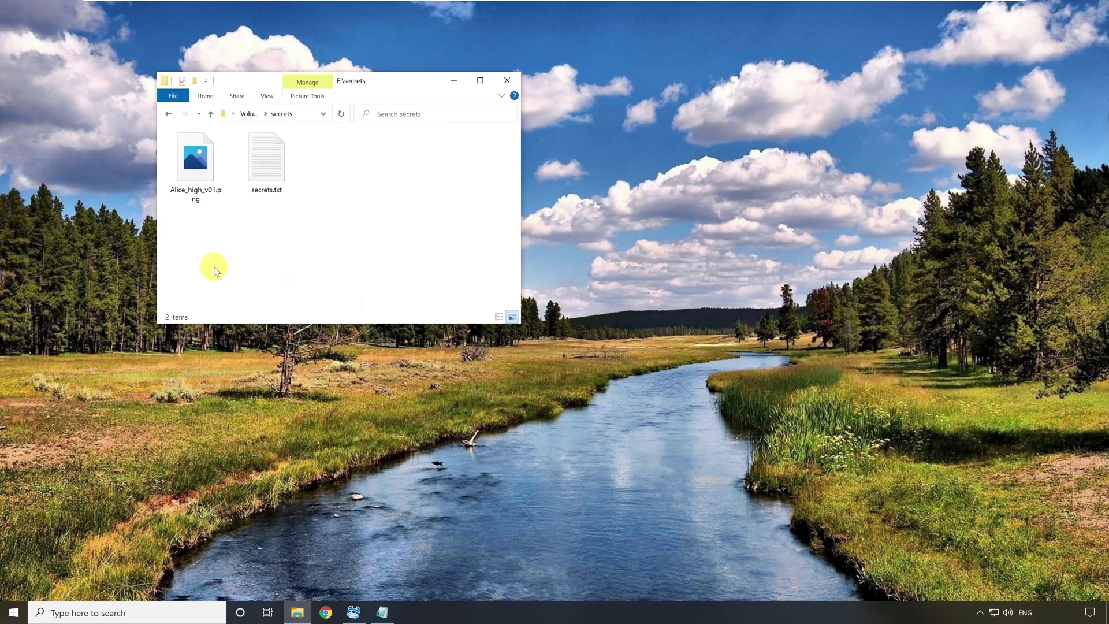
double_click(268, 173)
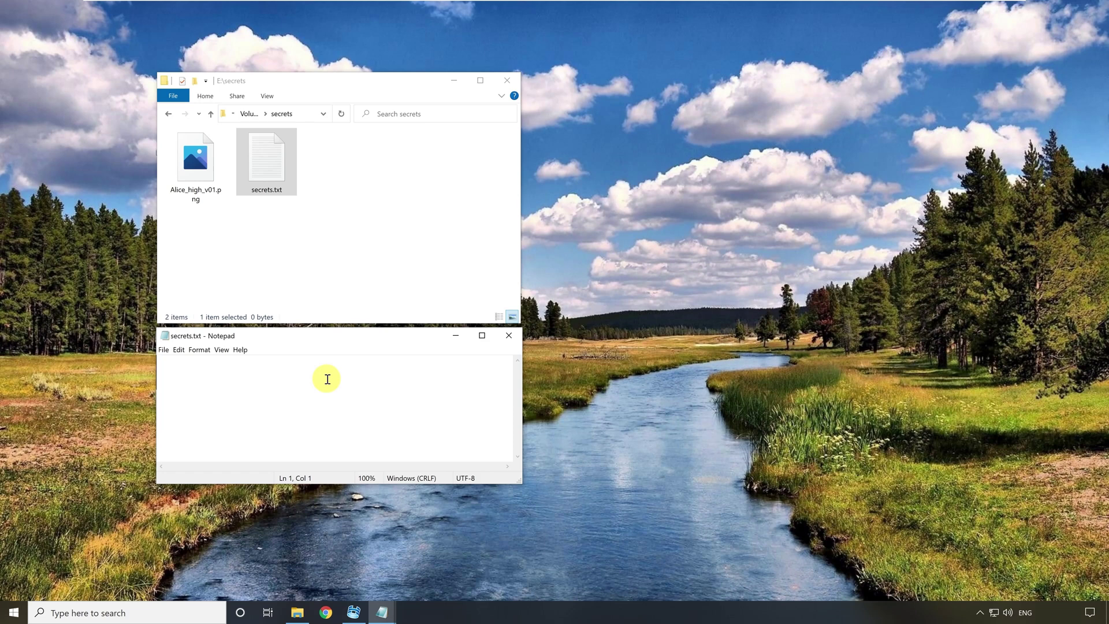
left_click(508, 335)
left_click(168, 113)
Step: Delete the old secrets folder and re-extract secrets.zip into secrets with the correct password
right_click(213, 185)
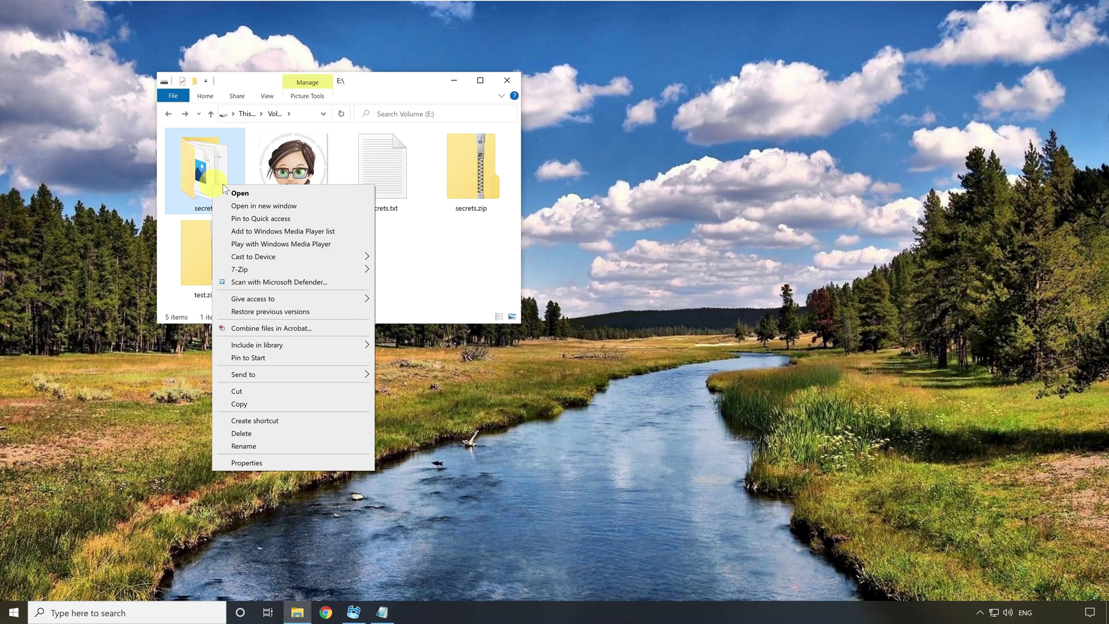
left_click(279, 429)
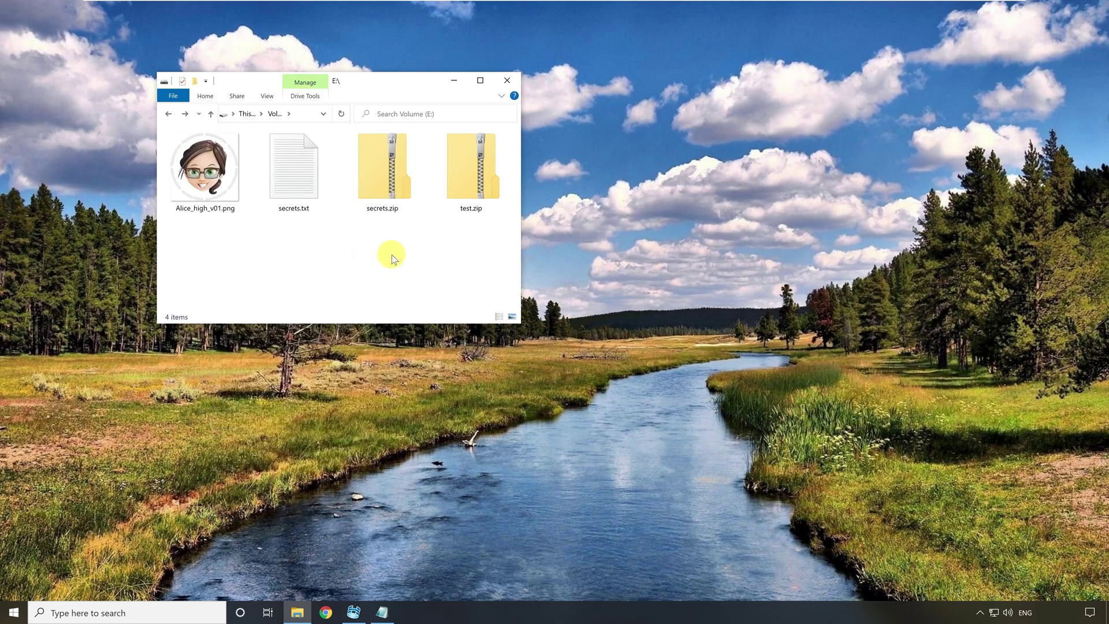
right_click(368, 179)
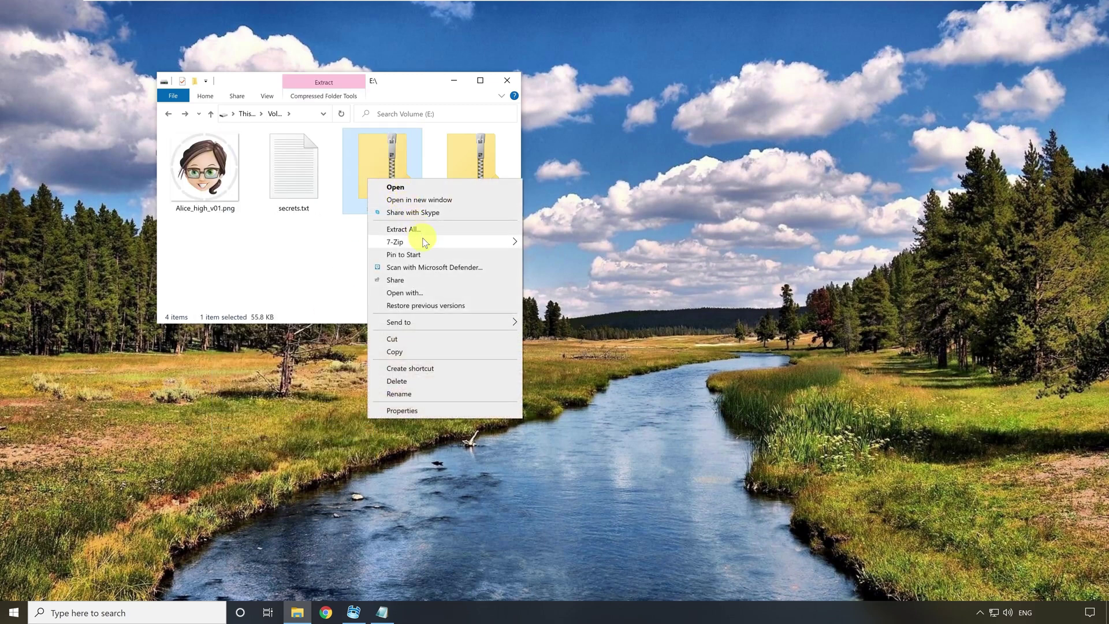
mouse_move(458, 242)
left_click(604, 294)
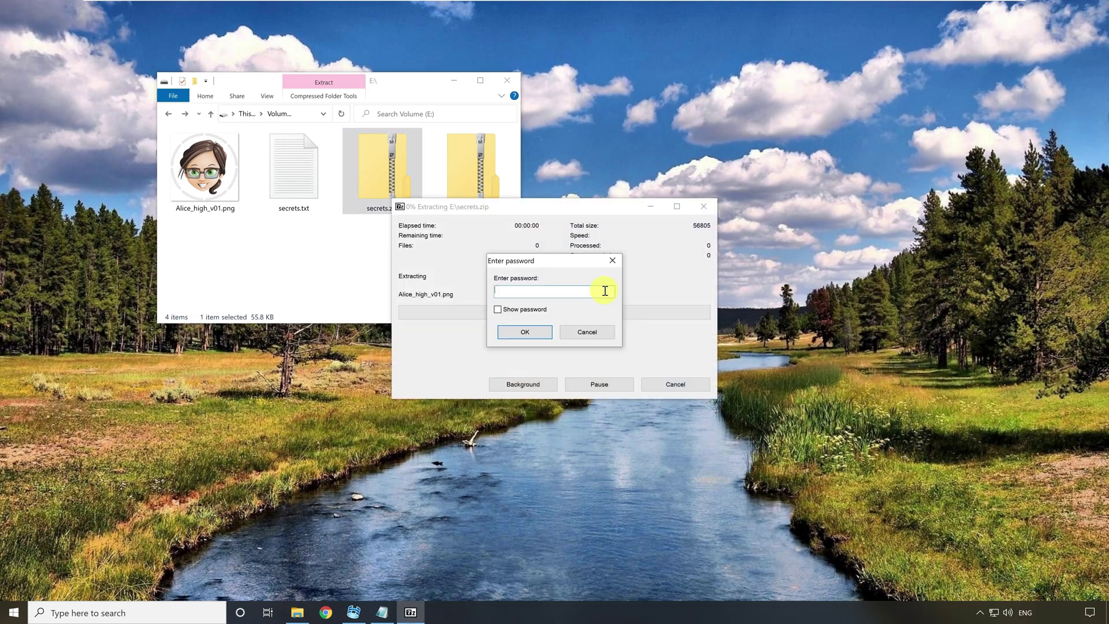
type("**")
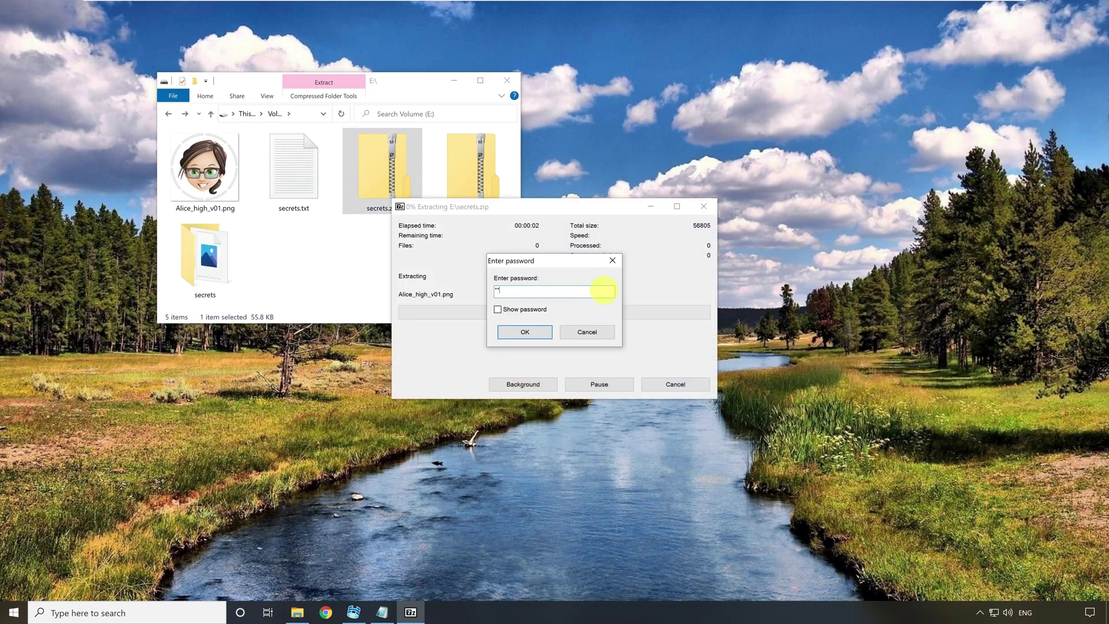
type("******************")
left_click(529, 330)
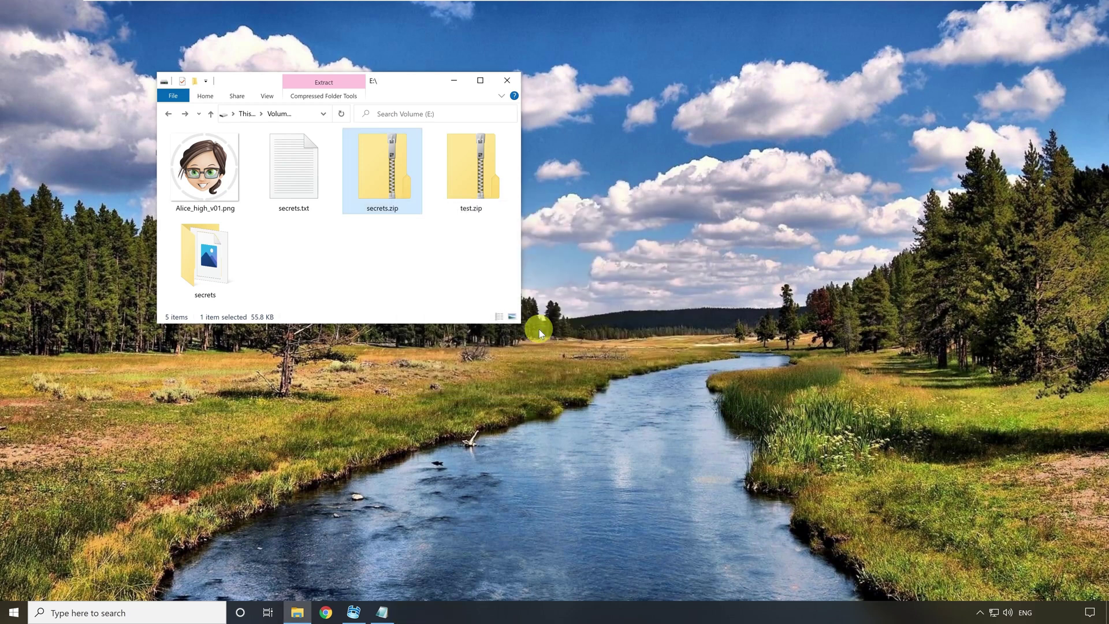
left_click(205, 254)
Step: Confirm the extracted secrets.txt reads 'This is a secret message.' and close Notepad
double_click(203, 260)
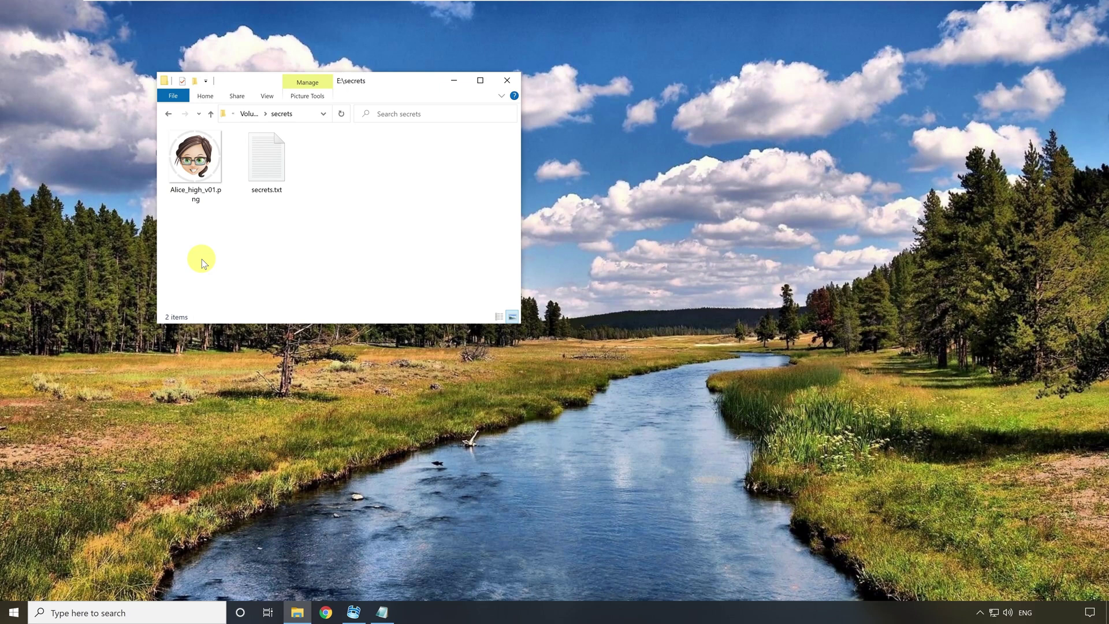
double_click(265, 161)
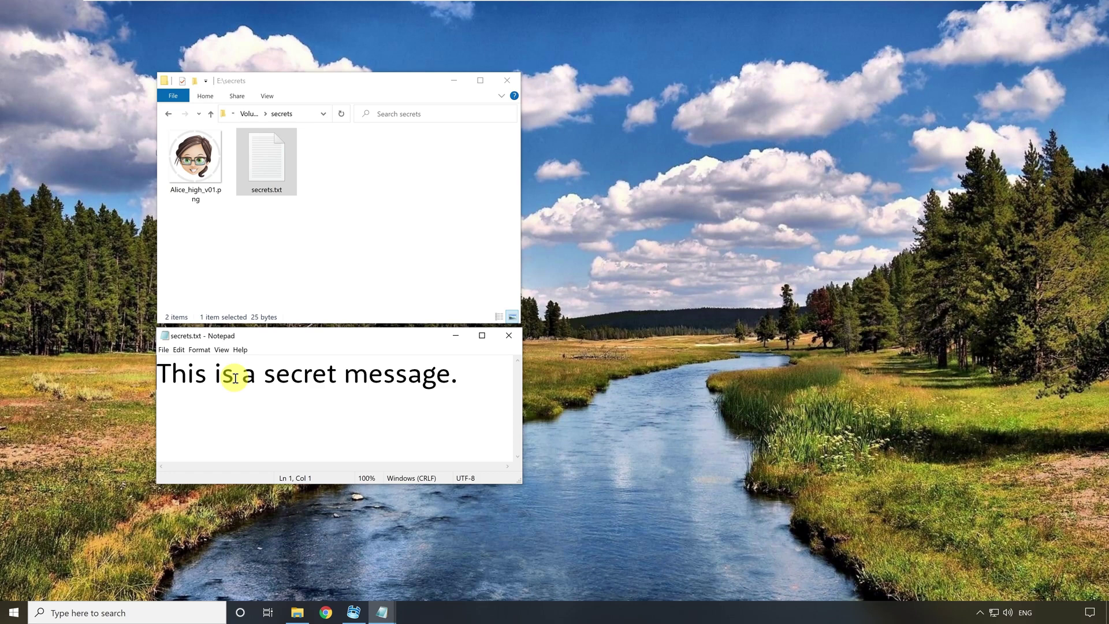
left_click(509, 335)
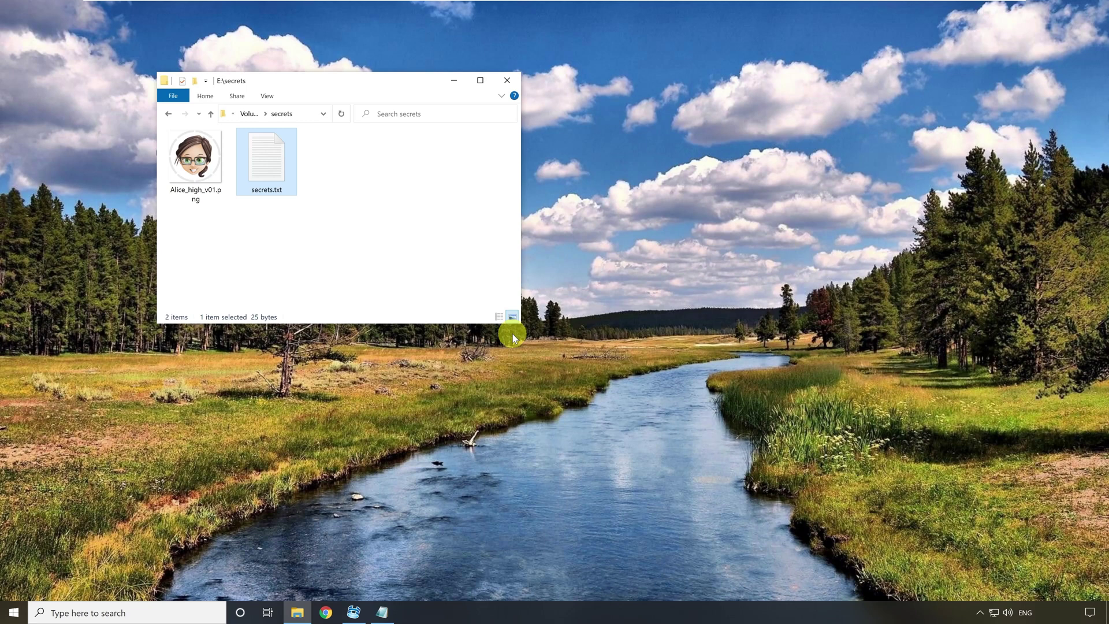
Step: Load test.zip in FlexHEX and select the plaintext 'This is a secret message' near its end
left_click(354, 612)
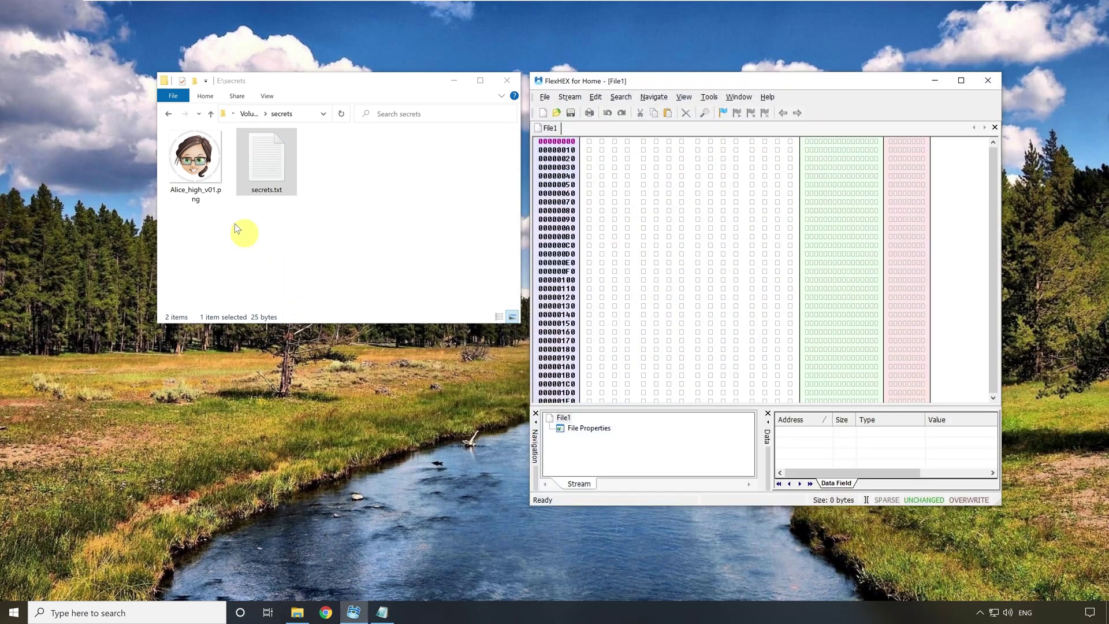
left_click(168, 114)
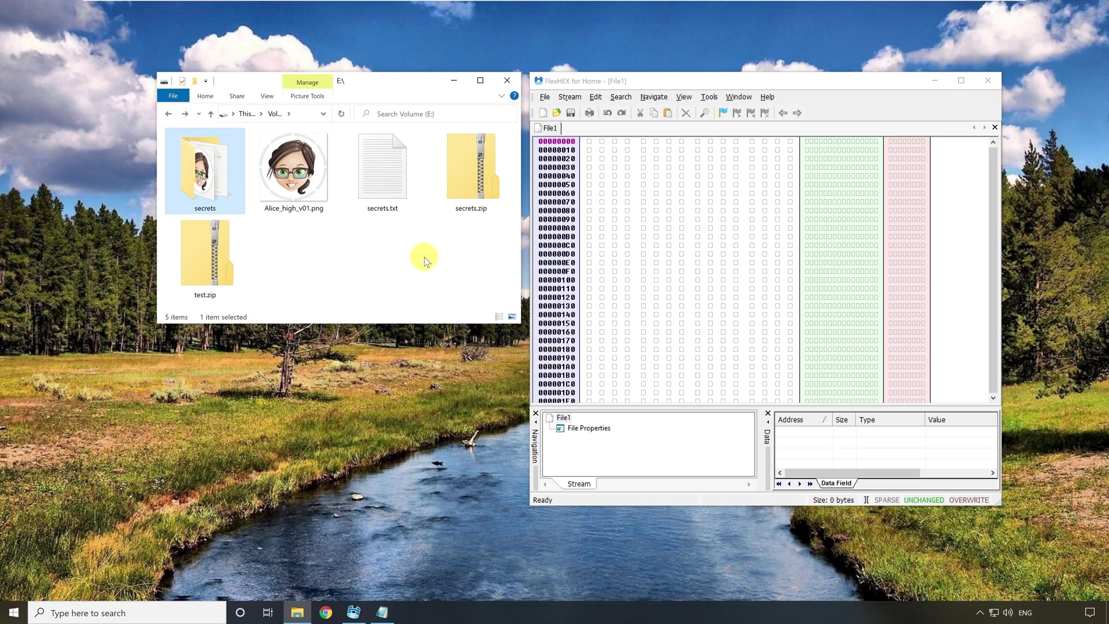
left_click_drag(205, 255, 657, 121)
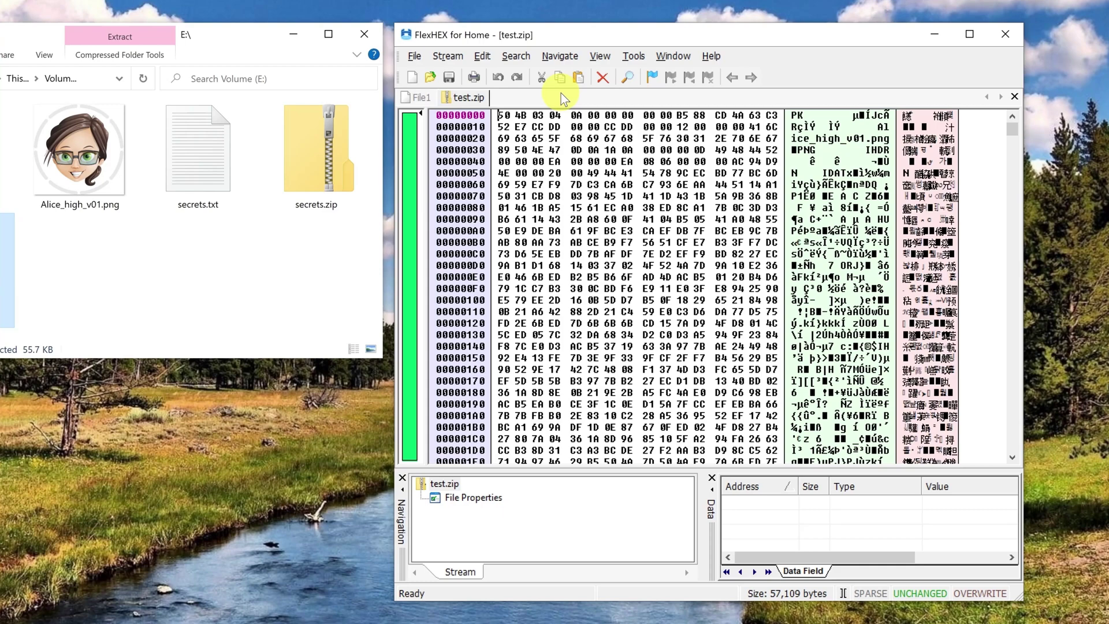
left_click_drag(1013, 128, 1025, 442)
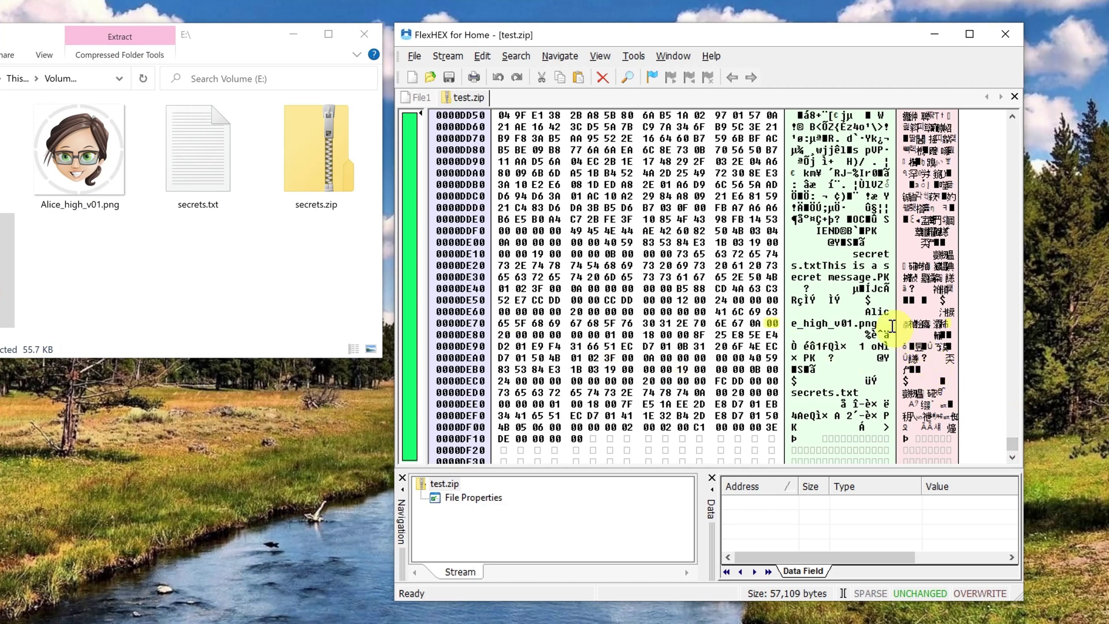
left_click_drag(853, 255, 870, 278)
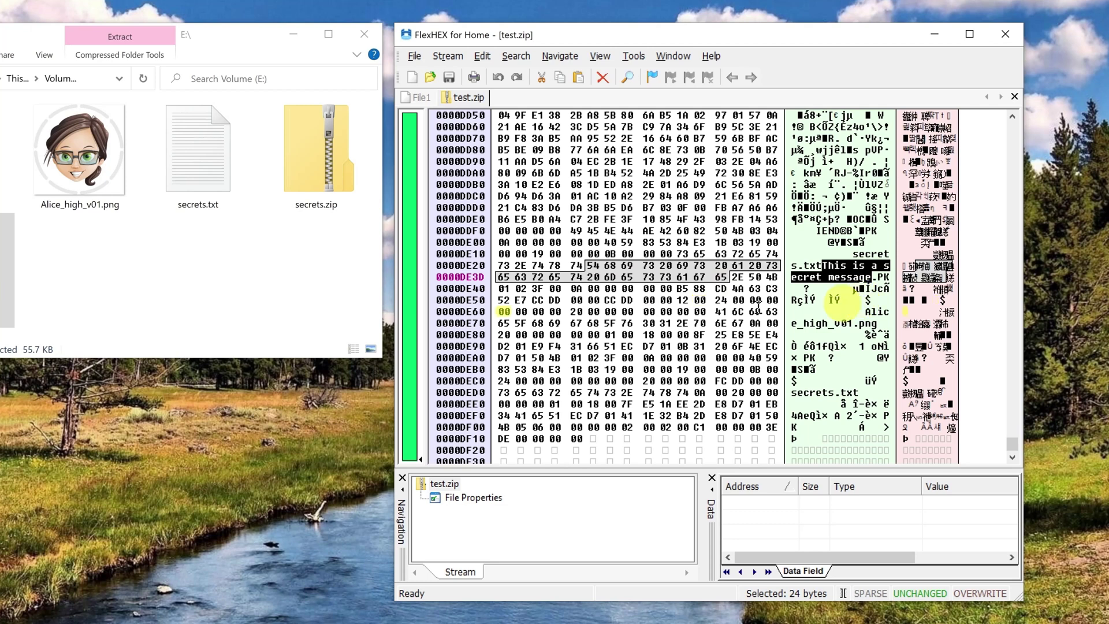
left_click(341, 231)
Step: Load secrets.zip in FlexHEX and select the secrets.txt name bytes at offset 0000DE4C
left_click_drag(323, 161, 514, 97)
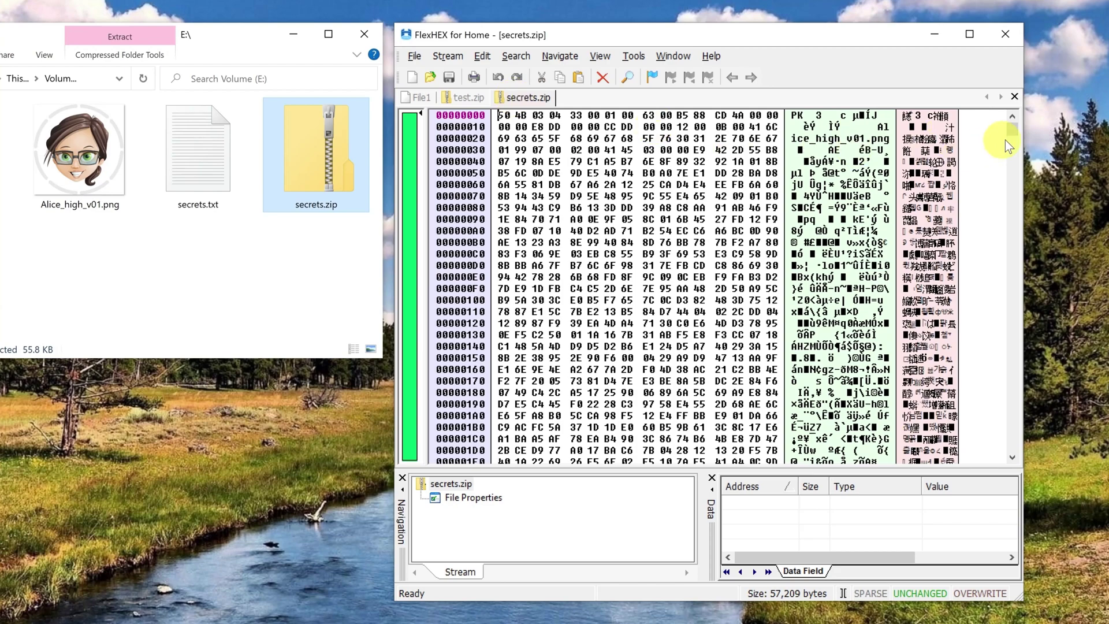
left_click_drag(1012, 130, 1006, 456)
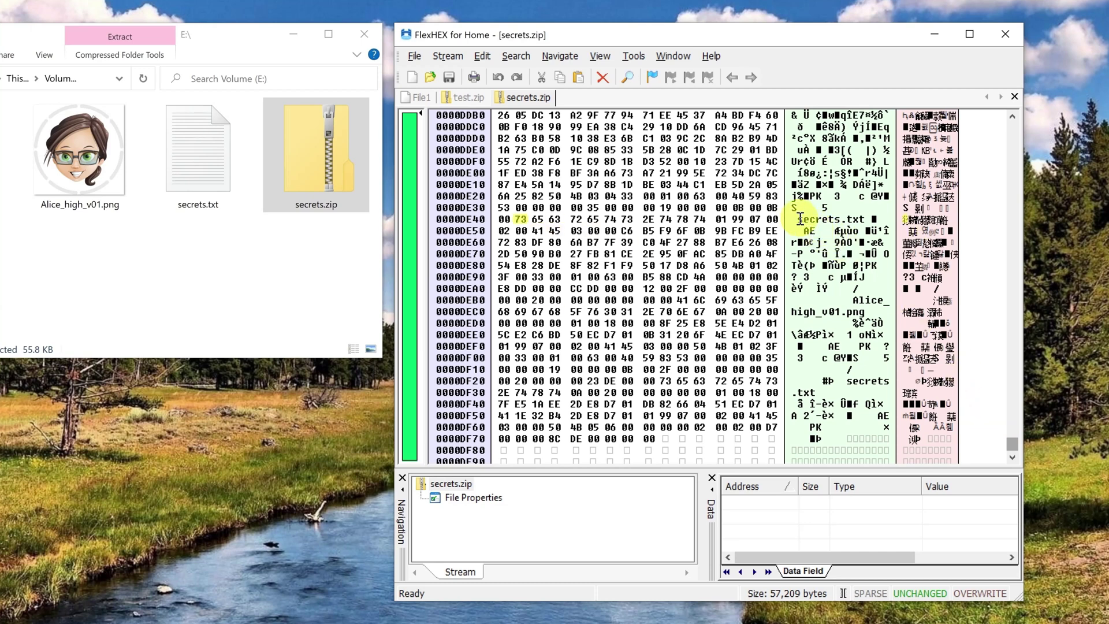
left_click_drag(798, 220, 868, 221)
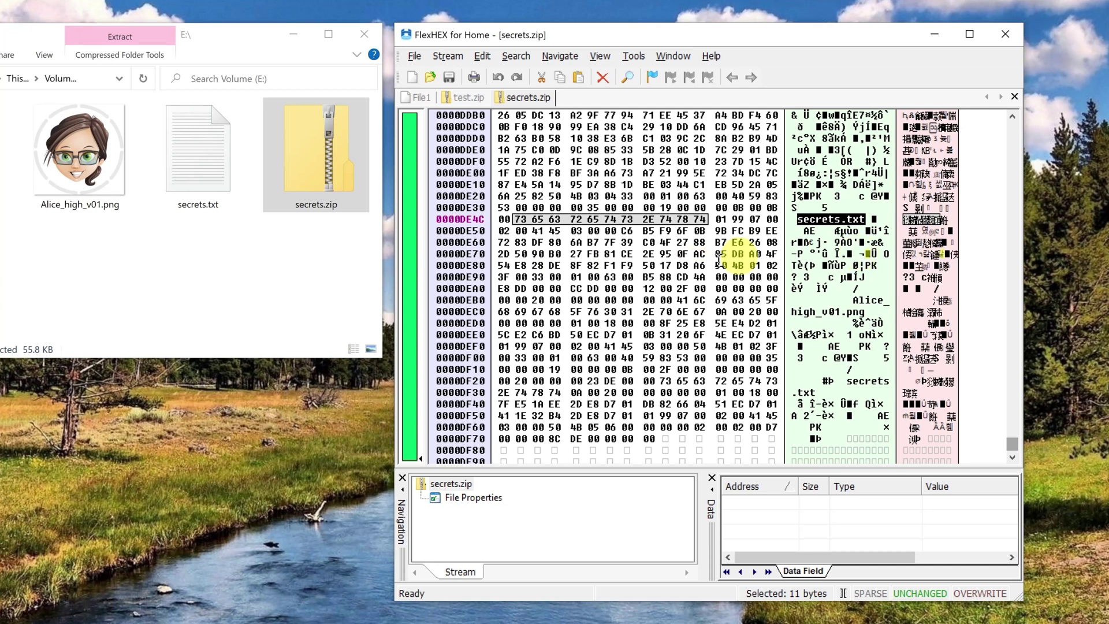
Step: Add the image and secrets.txt to a new archive E.7z, switching the format to 7z
left_click(247, 248)
left_click(189, 173)
right_click(92, 166)
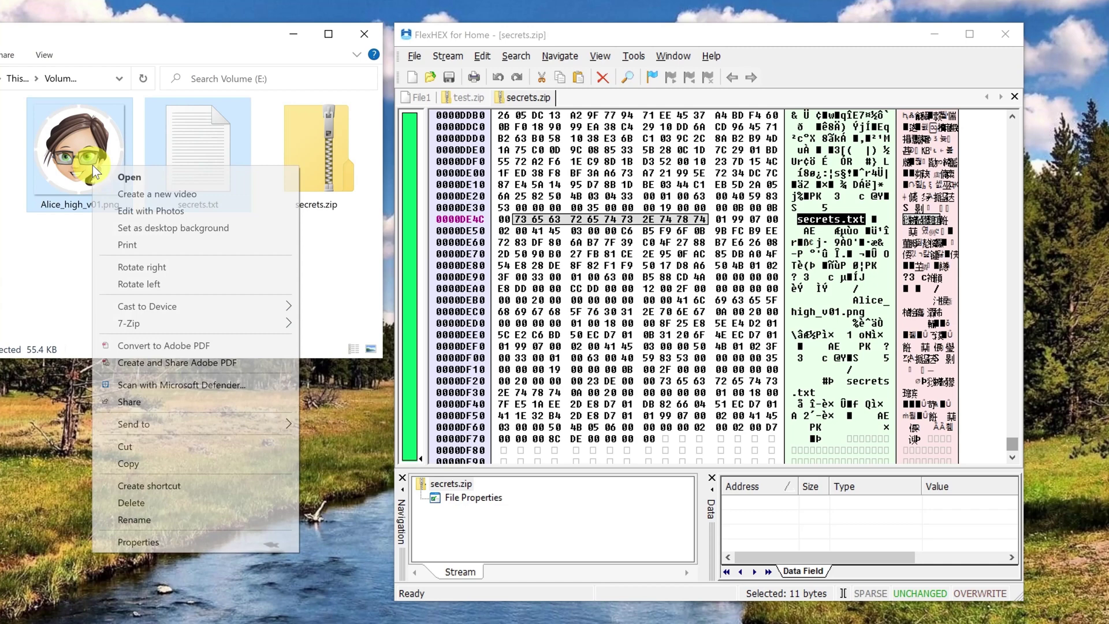
mouse_move(260, 324)
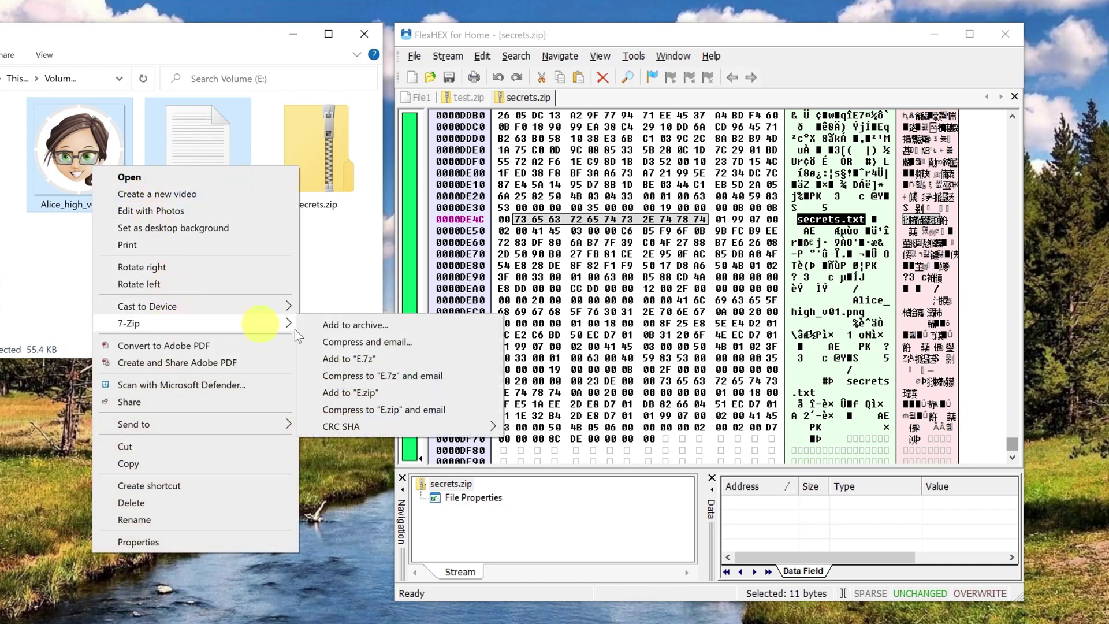
left_click(330, 325)
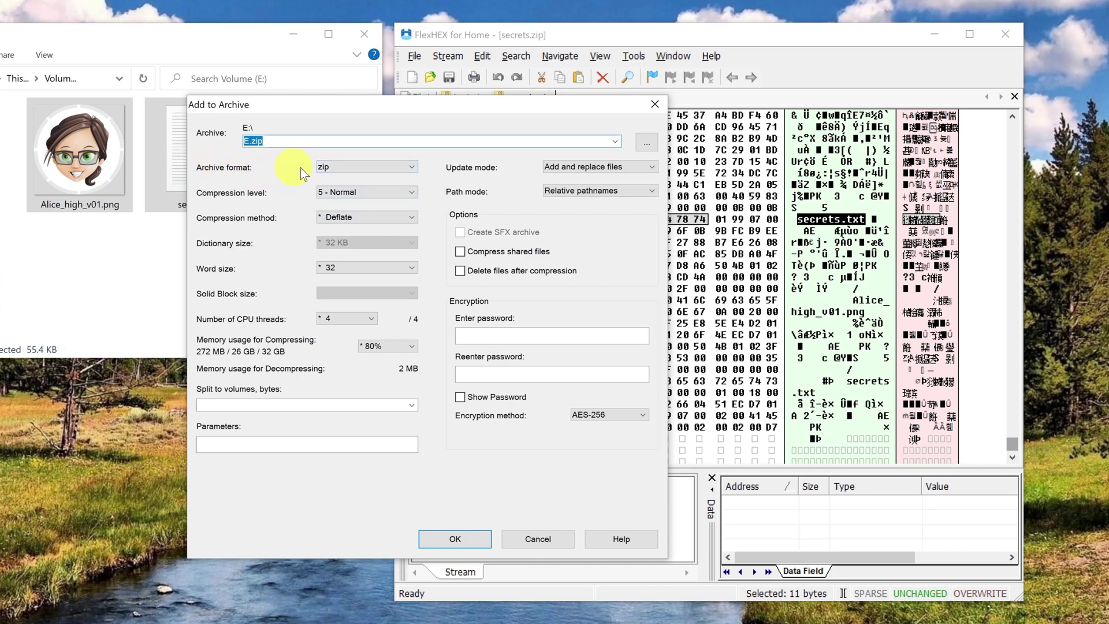
left_click(352, 165)
left_click(350, 176)
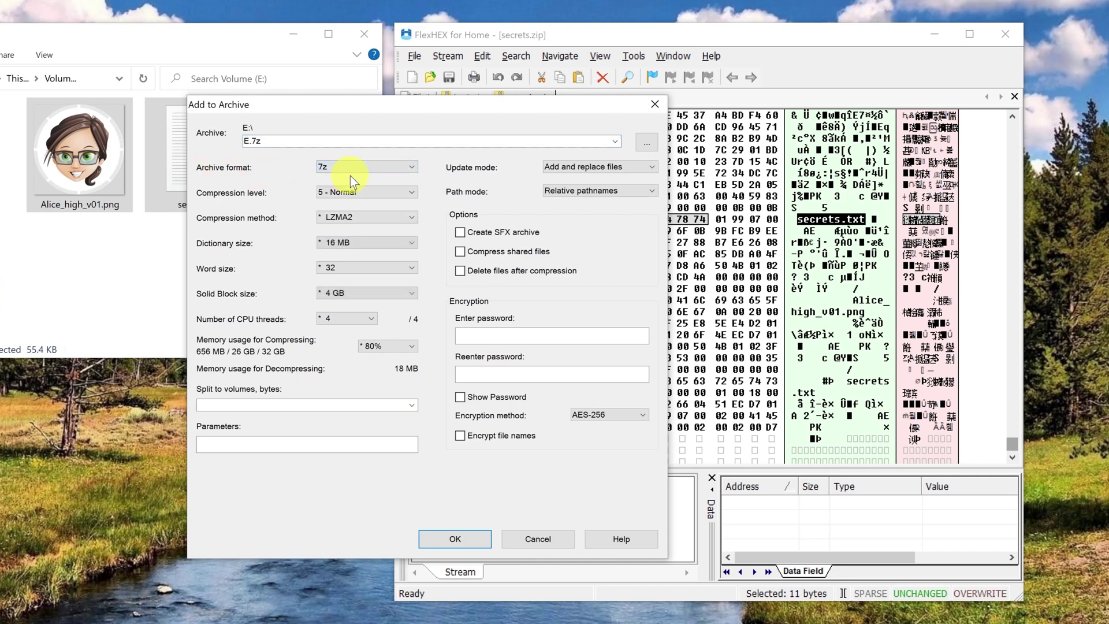